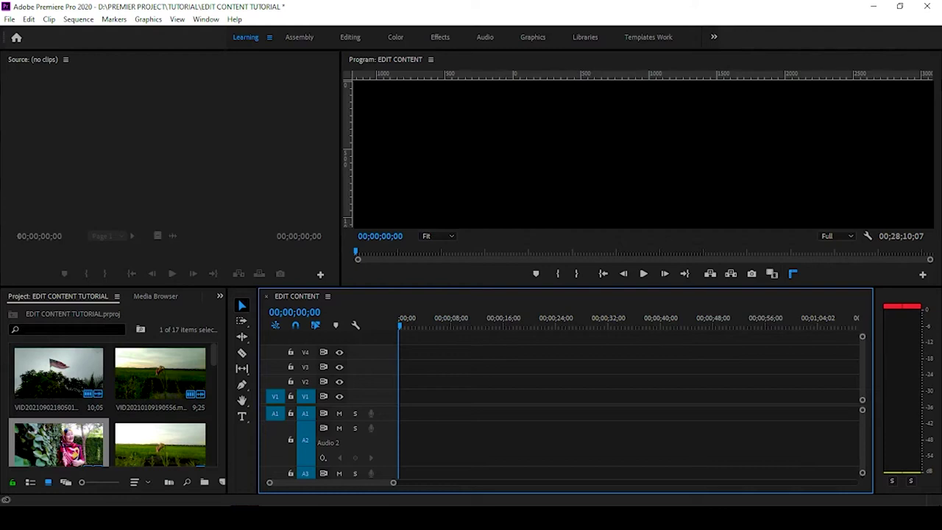
# Step: Drag the flag clip, the rice-field clip and a third clip onto V1 in order, with small gaps
pyautogui.click(59, 368)
pyautogui.moveTo(121, 362); pyautogui.dragTo(418, 407)
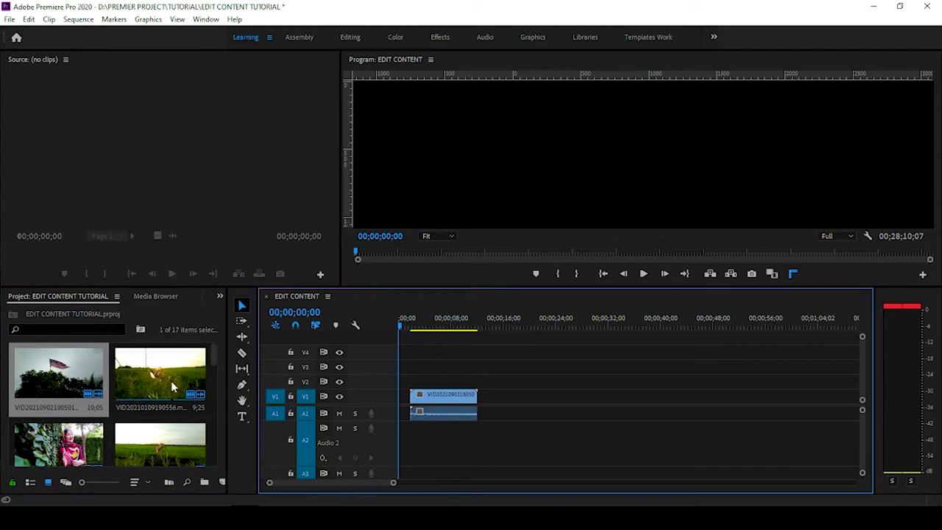
pyautogui.moveTo(173, 387); pyautogui.dragTo(494, 397)
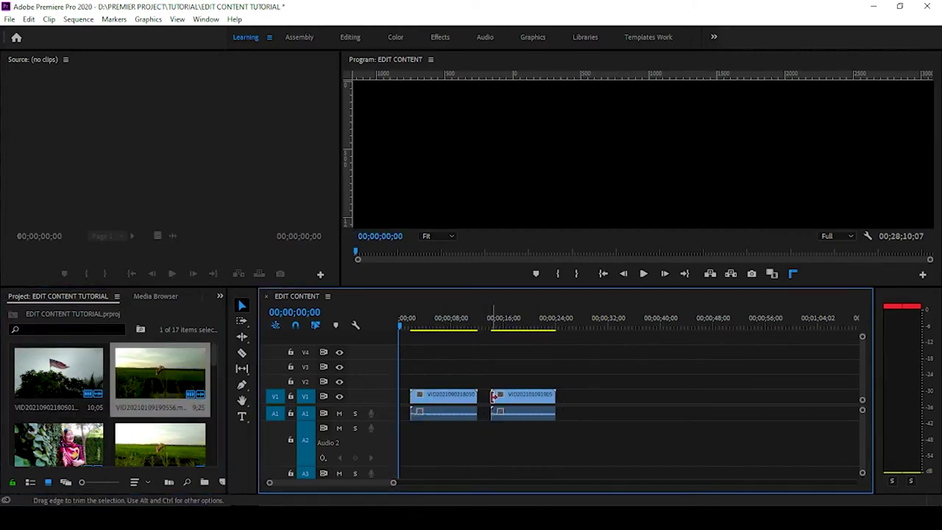
pyautogui.moveTo(78, 445)
pyautogui.mouseDown()
pyautogui.moveTo(527, 434)
pyautogui.moveTo(574, 418)
pyautogui.moveTo(567, 412)
pyautogui.mouseUp()
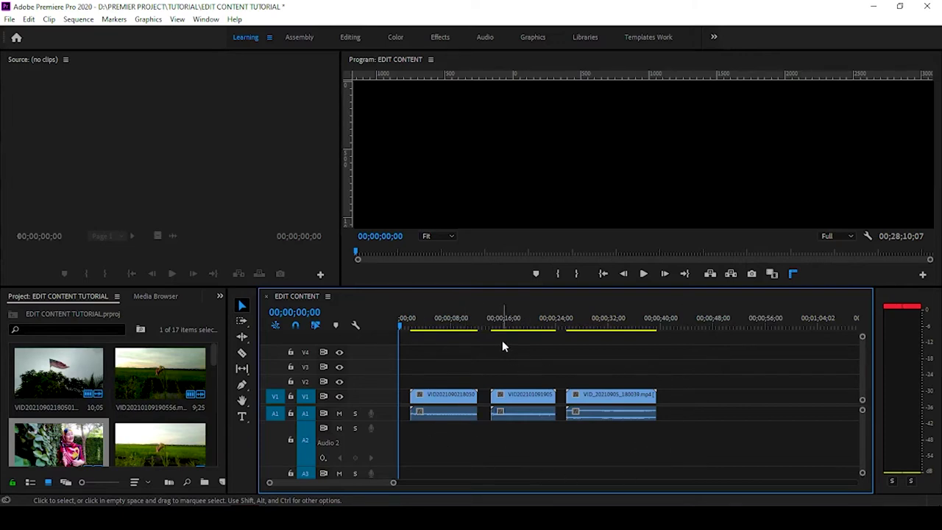
pyautogui.moveTo(429, 326); pyautogui.dragTo(420, 326)
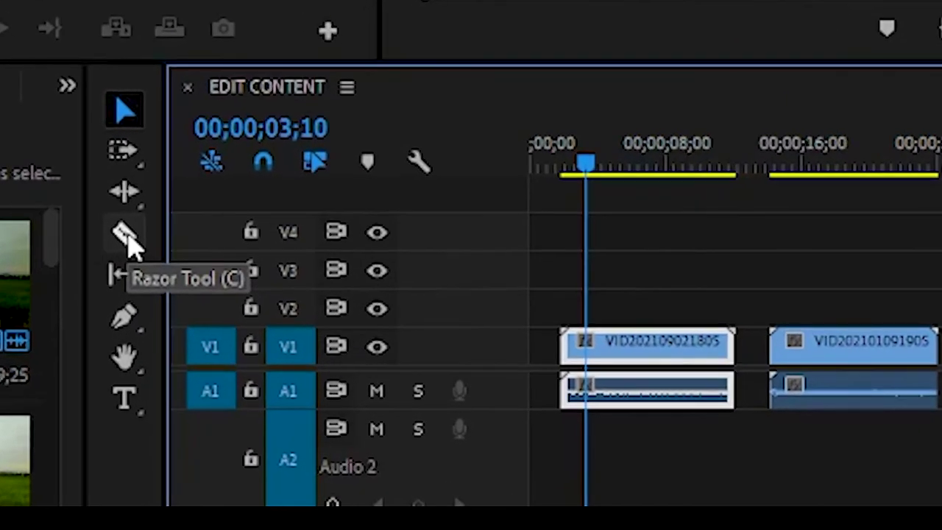
pyautogui.click(150, 261)
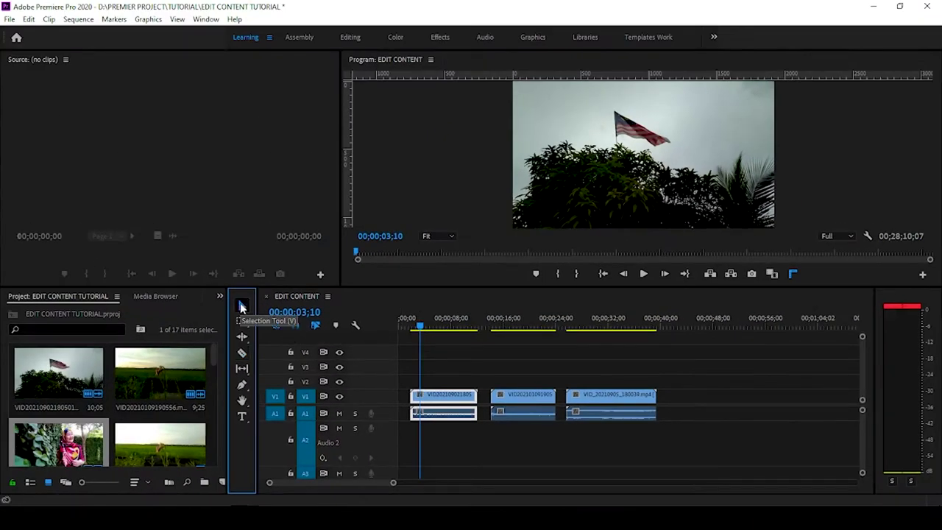
pyautogui.click(241, 306)
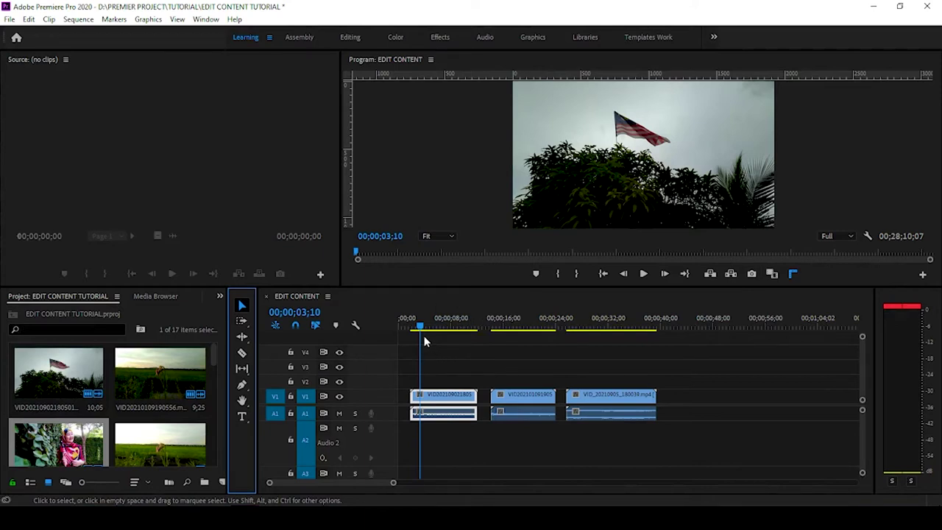
pyautogui.moveTo(419, 327); pyautogui.dragTo(420, 330)
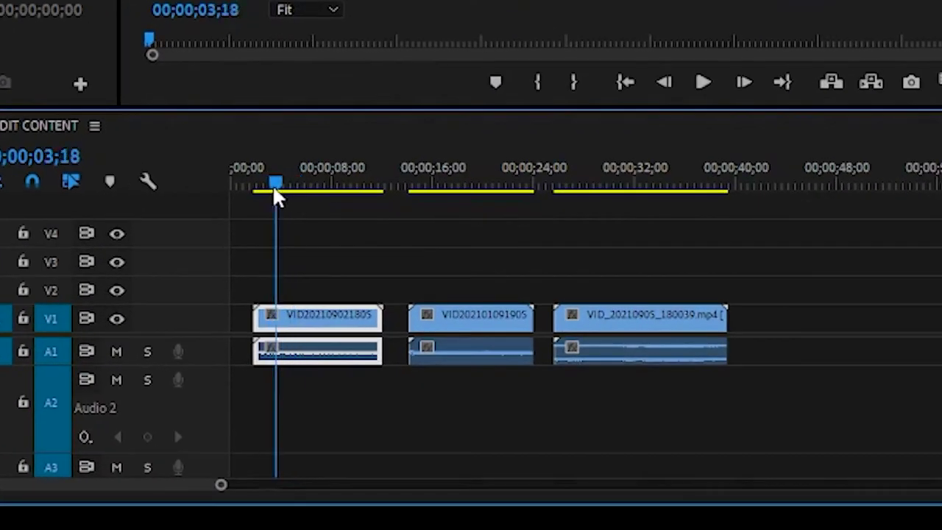
# Step: Trim the flag clip's start up to the playhead so it begins at about 00;00;04;09
pyautogui.moveTo(274, 189)
pyautogui.mouseDown()
pyautogui.moveTo(294, 189)
pyautogui.moveTo(284, 191)
pyautogui.mouseUp()
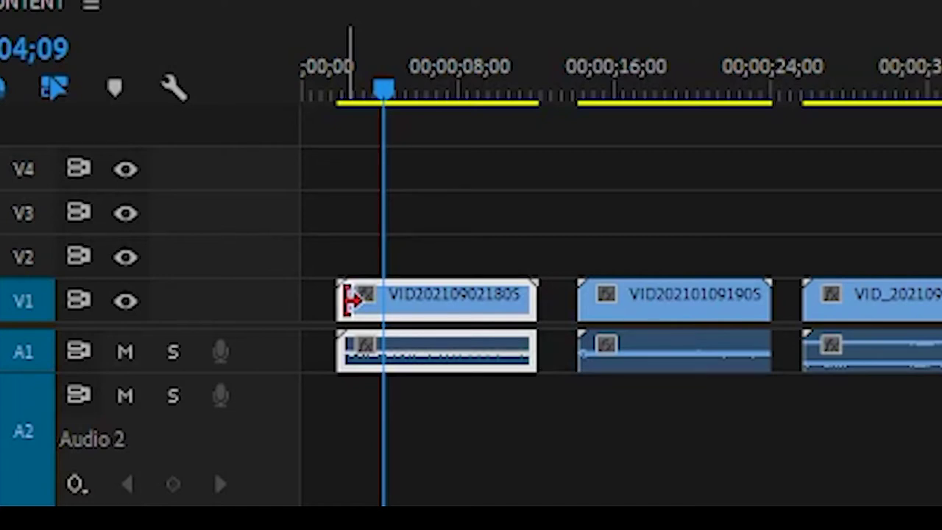
pyautogui.click(352, 300)
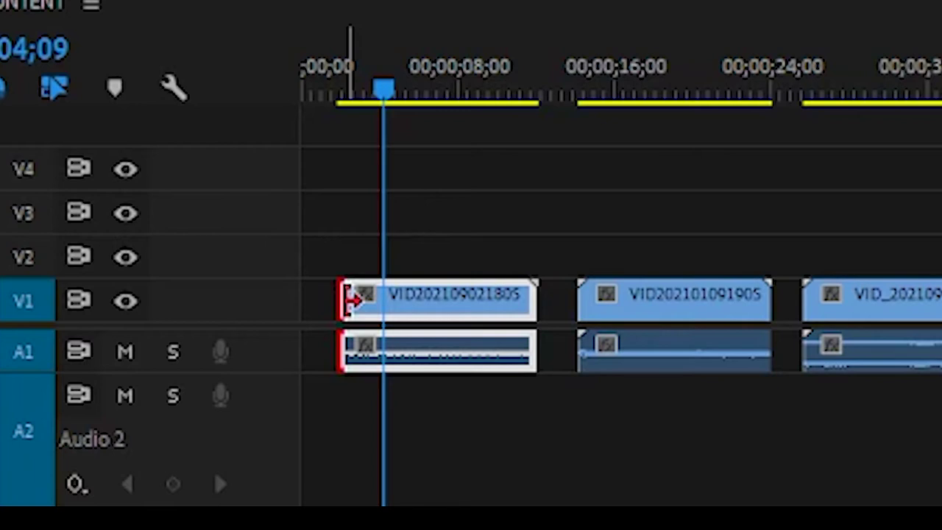
pyautogui.moveTo(361, 298); pyautogui.dragTo(392, 296)
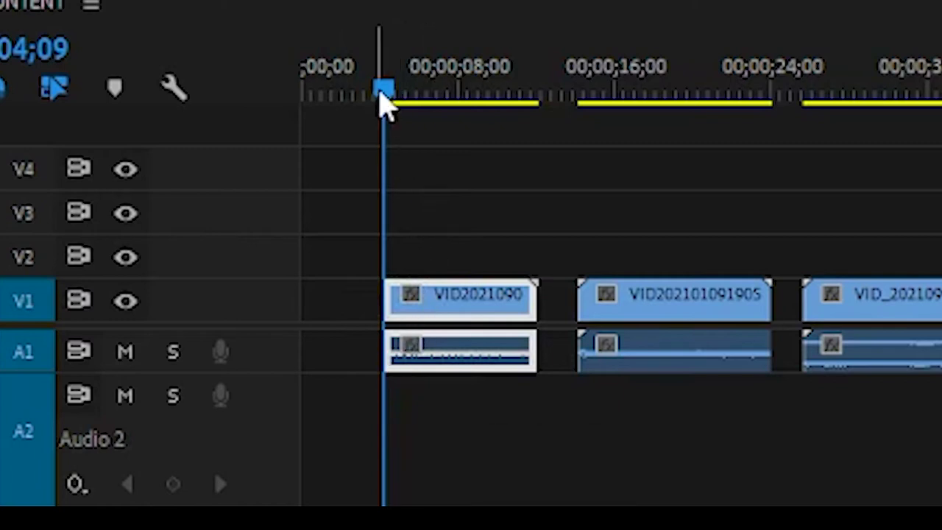
pyautogui.moveTo(378, 91); pyautogui.dragTo(435, 96)
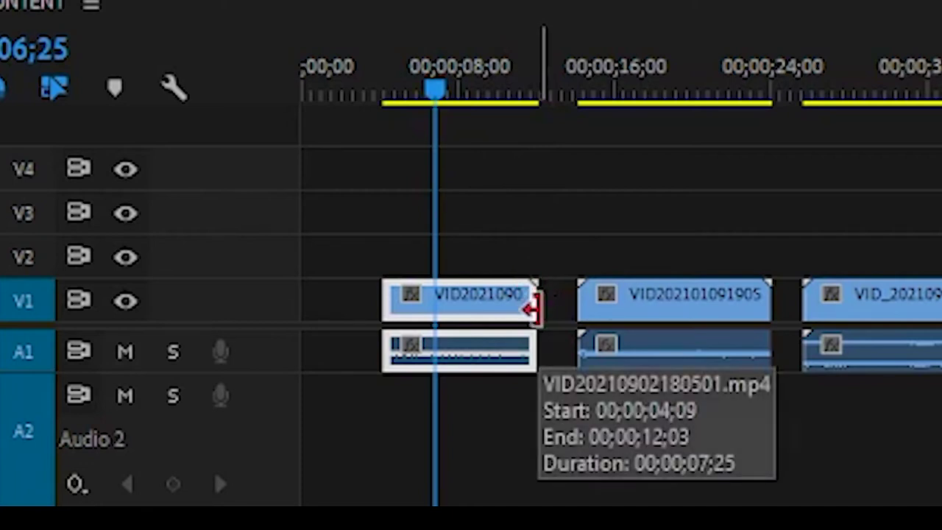
# Step: Drag the flag clip's out point left so it lasts about 00;00;03;08
pyautogui.click(531, 309)
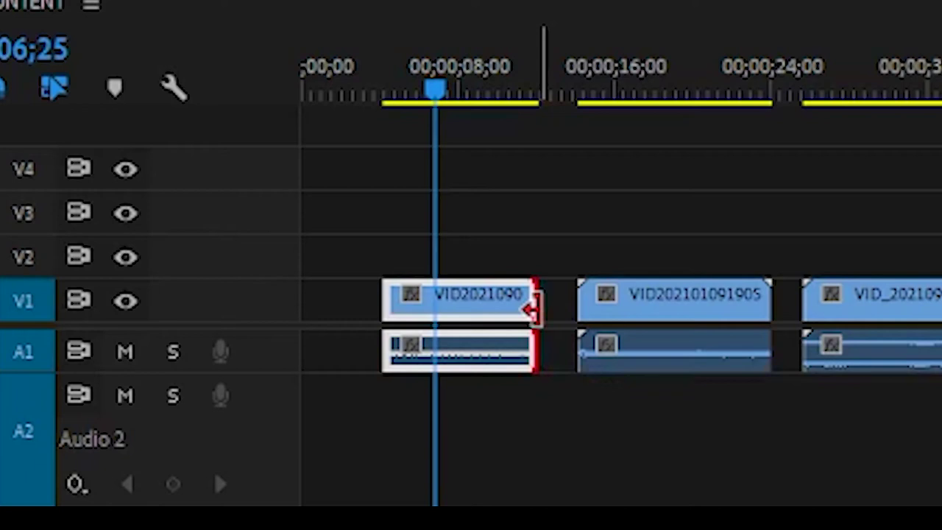
pyautogui.moveTo(531, 309); pyautogui.dragTo(435, 308)
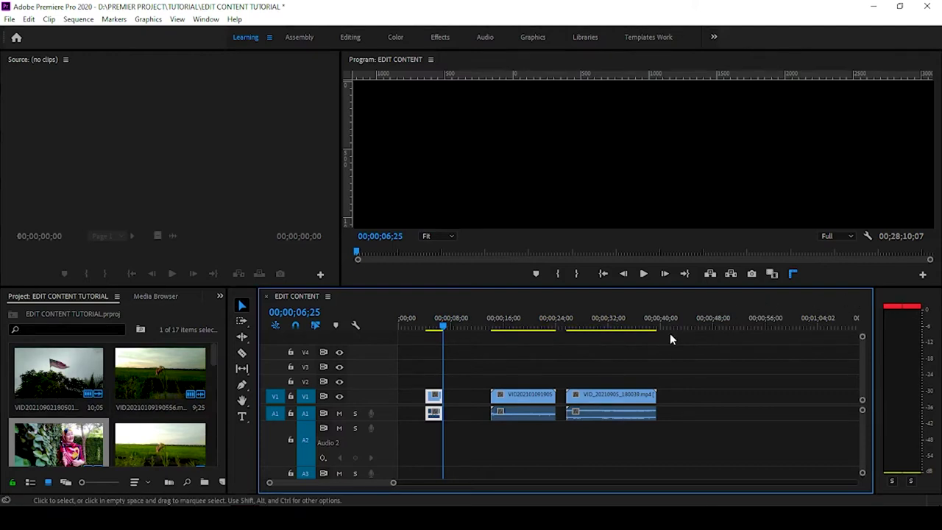
pyautogui.moveTo(535, 395); pyautogui.dragTo(504, 405)
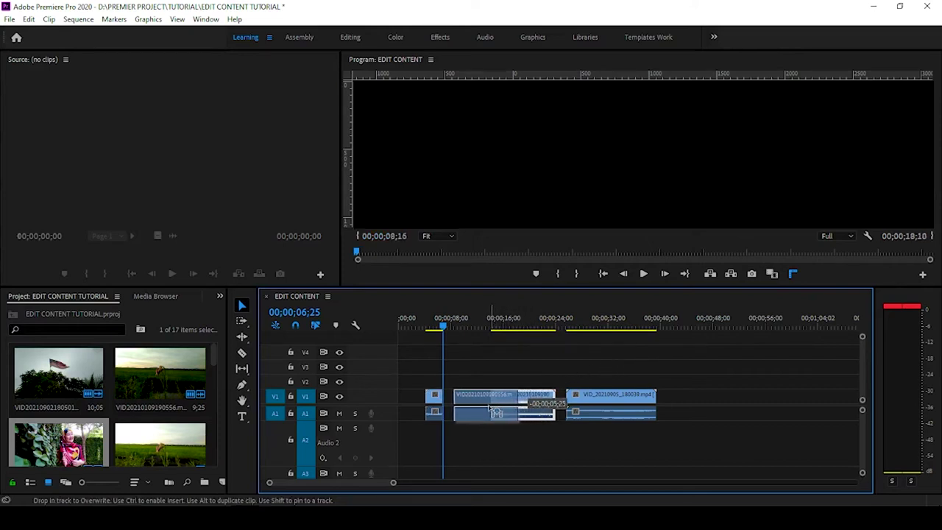
# Step: Trim the rice-field clip's start and butt it flush against the end of the flag clip
pyautogui.moveTo(505, 407); pyautogui.dragTo(485, 413)
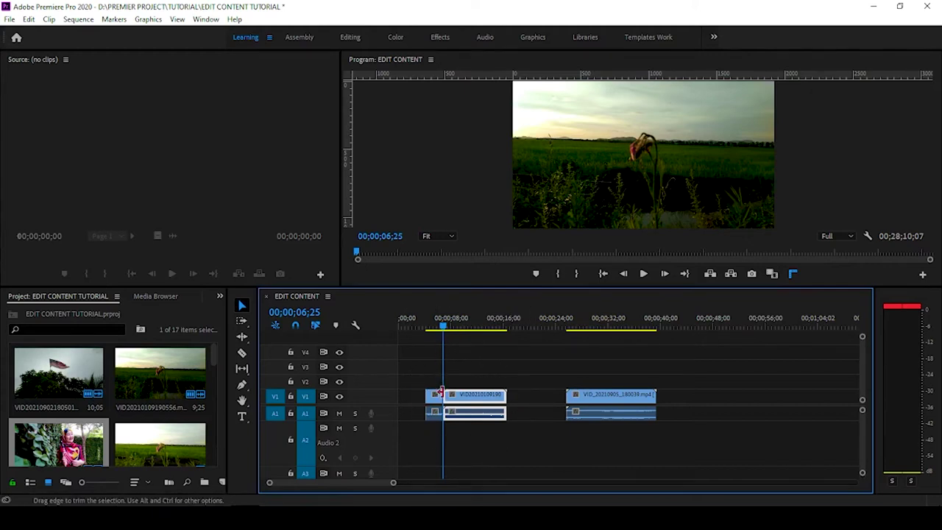
pyautogui.moveTo(447, 397); pyautogui.dragTo(476, 398)
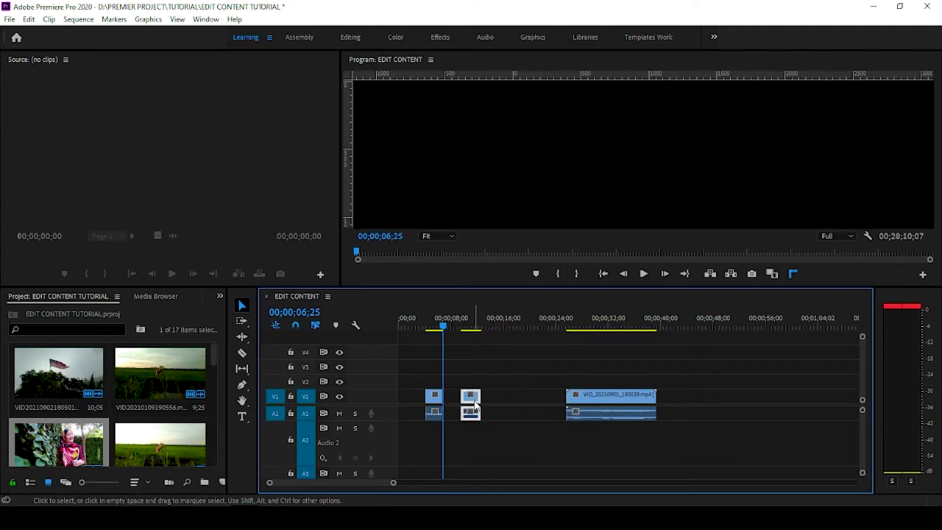
pyautogui.moveTo(473, 403); pyautogui.dragTo(456, 403)
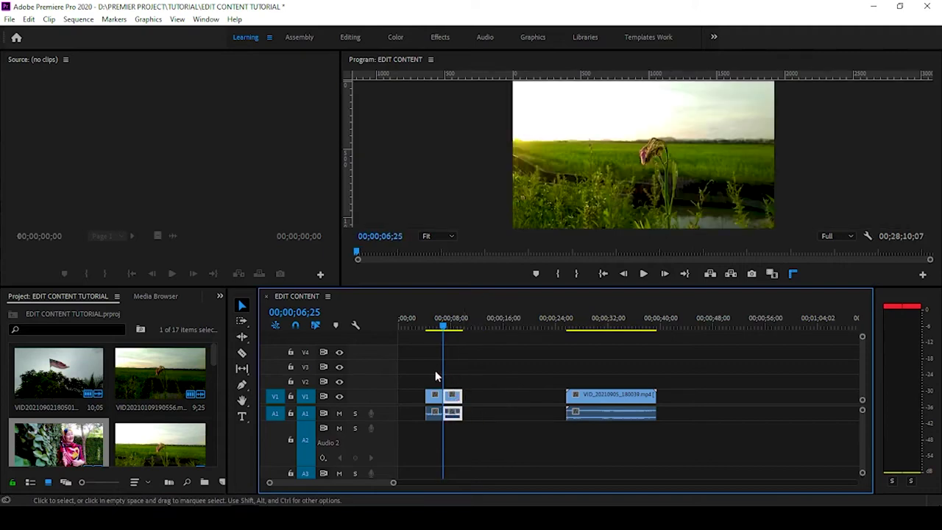
pyautogui.moveTo(445, 327); pyautogui.dragTo(441, 341)
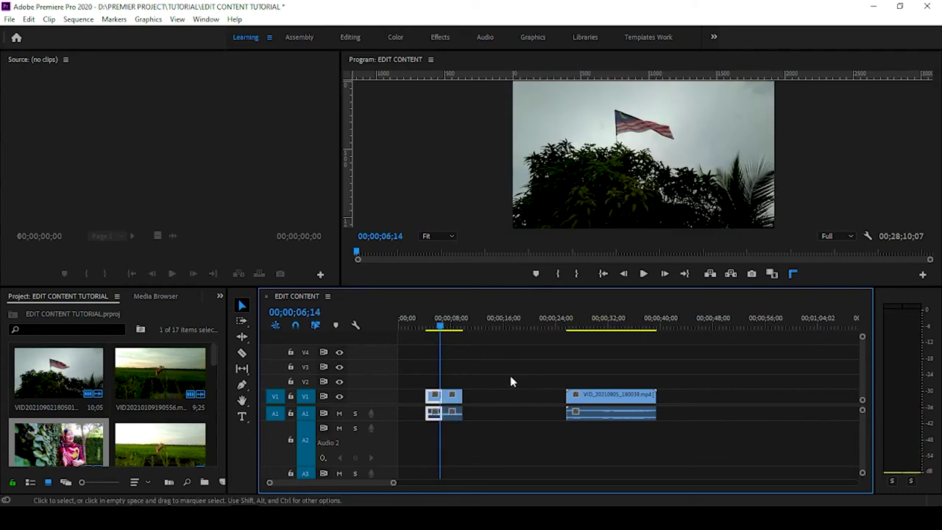
pyautogui.click(445, 327)
pyautogui.moveTo(445, 328); pyautogui.dragTo(439, 340)
pyautogui.moveTo(442, 335); pyautogui.dragTo(443, 336)
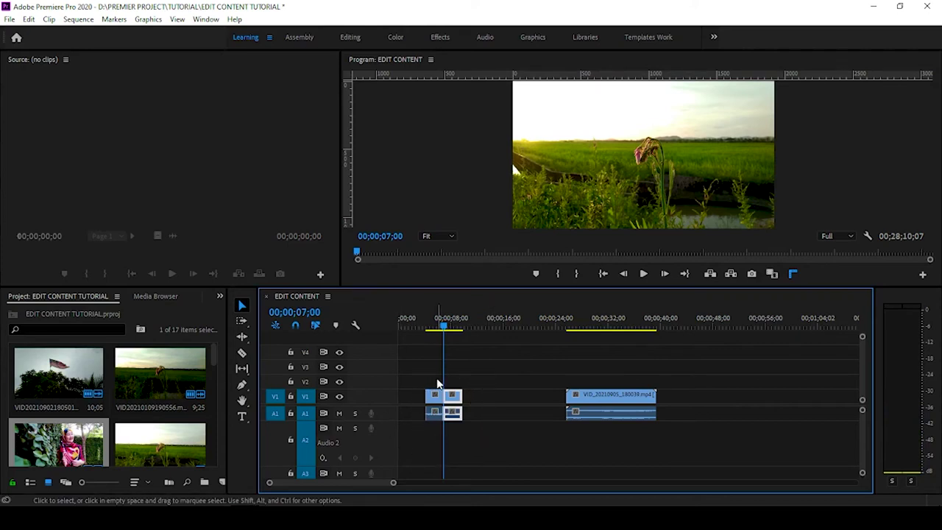
pyautogui.moveTo(443, 326); pyautogui.dragTo(432, 326)
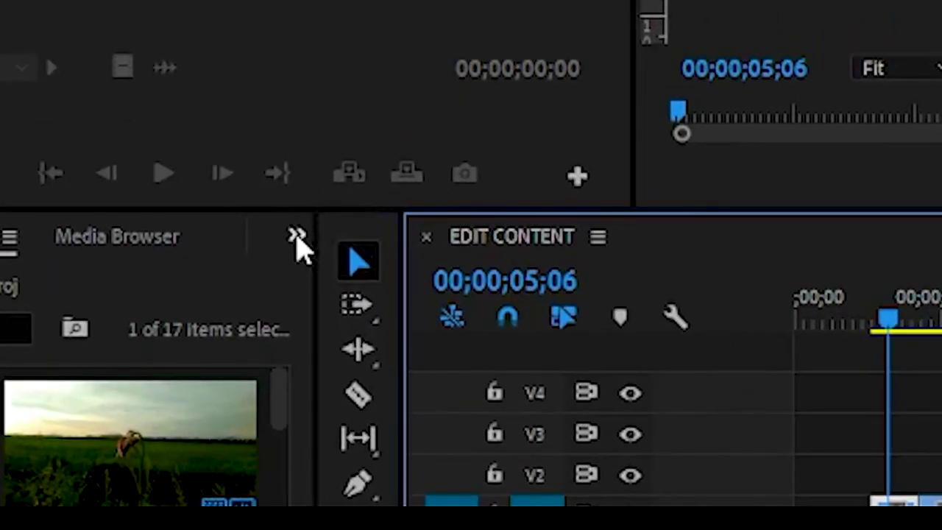
# Step: Bring up the Effects panel from the hidden-panels list and expand Video Transitions
pyautogui.click(295, 241)
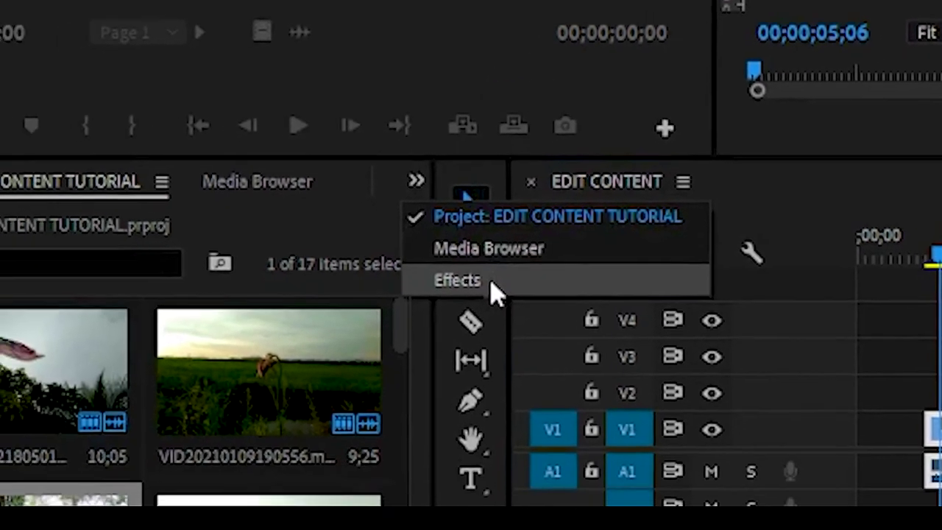
pyautogui.click(386, 344)
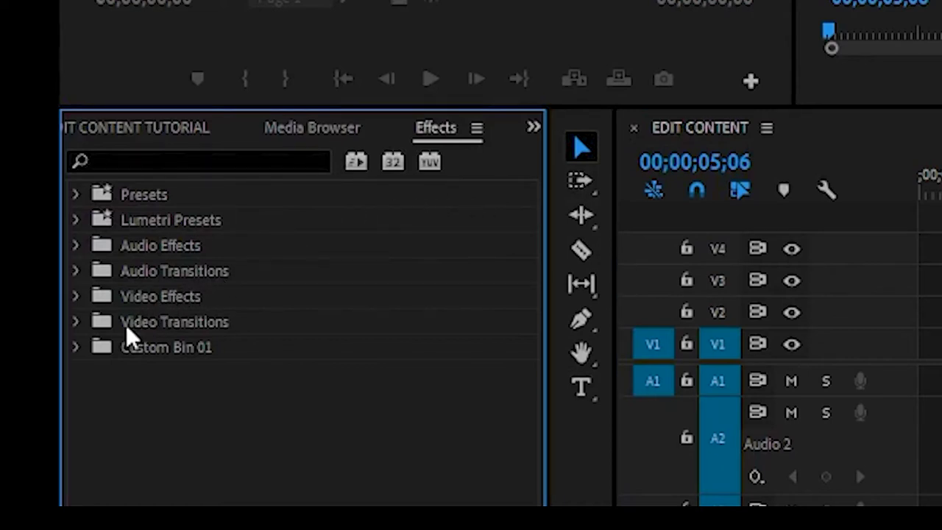
pyautogui.click(75, 321)
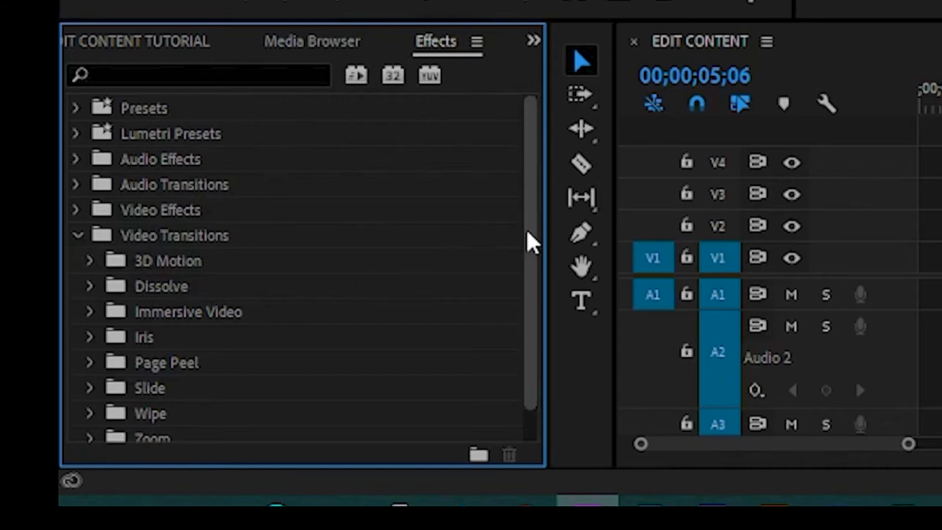
pyautogui.moveTo(525, 235); pyautogui.dragTo(532, 267)
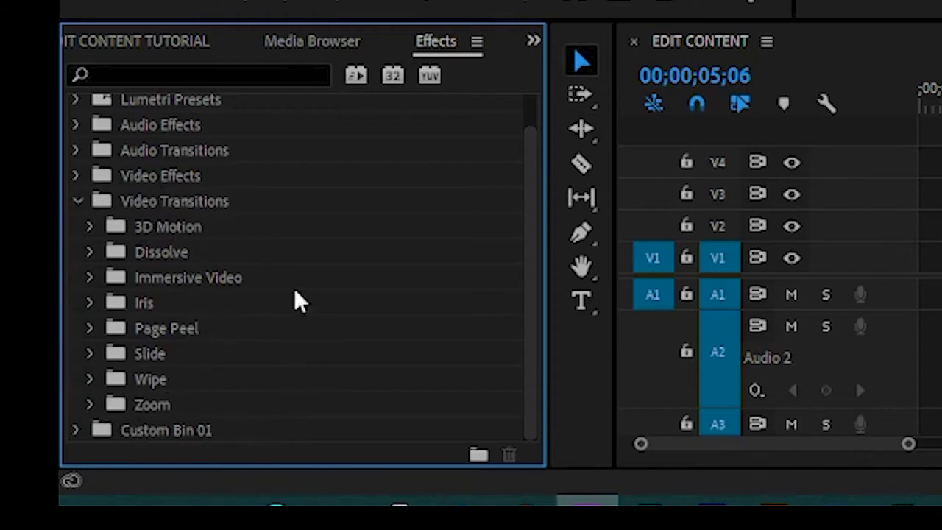
# Step: Peek into the 3D Motion and Dissolve transition folders, then collapse them
pyautogui.click(88, 228)
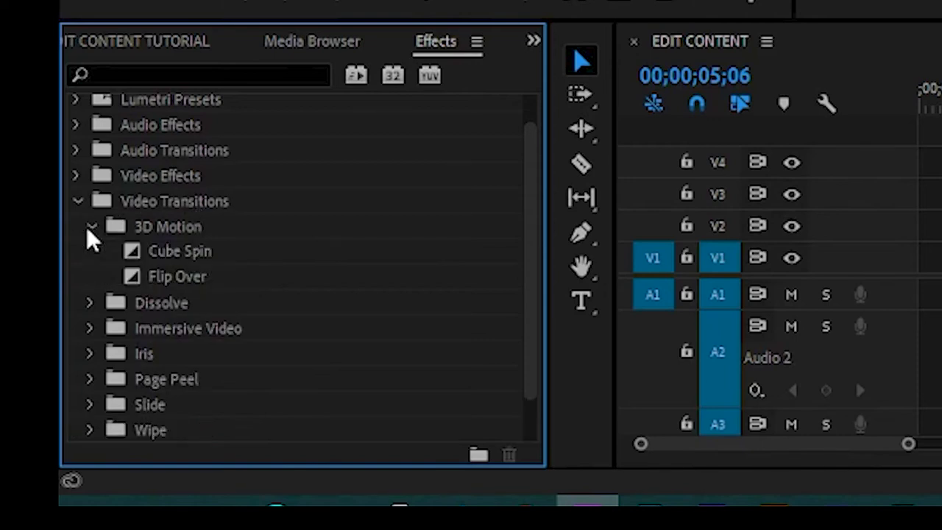
pyautogui.click(89, 228)
pyautogui.click(86, 251)
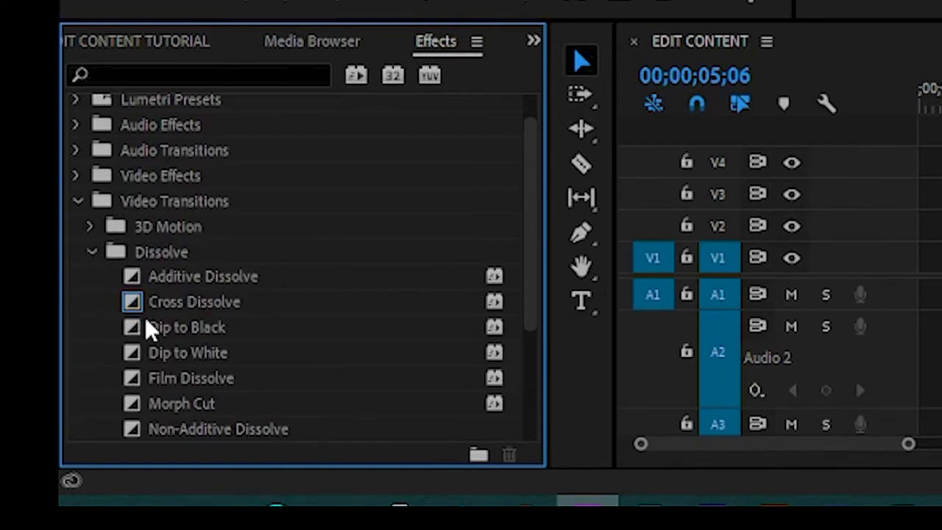
pyautogui.scroll(-2, 132, 268)
pyautogui.click(90, 175)
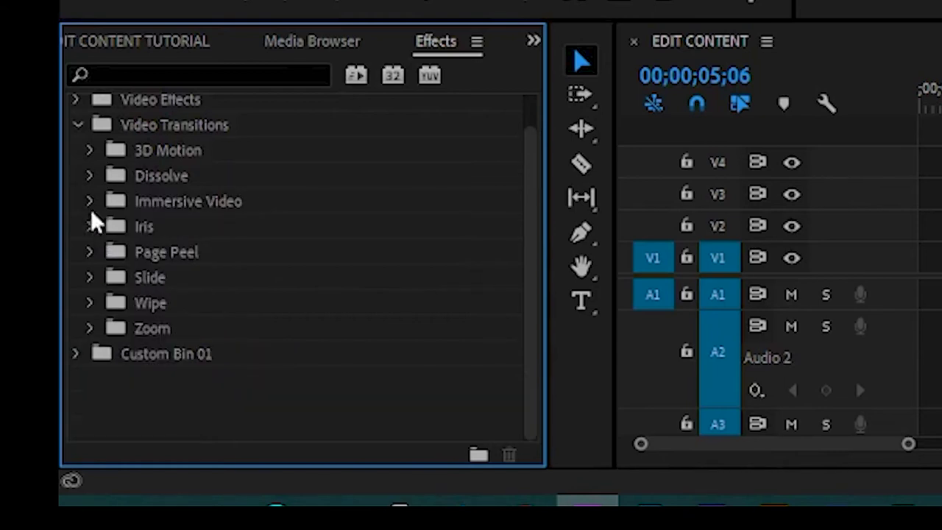
# Step: Browse the Immersive Video, Iris and Page Peel folders, ending with Dissolve expanded
pyautogui.click(90, 201)
pyautogui.click(89, 201)
pyautogui.click(89, 227)
pyautogui.click(91, 228)
pyautogui.click(92, 252)
pyautogui.click(91, 252)
pyautogui.click(90, 176)
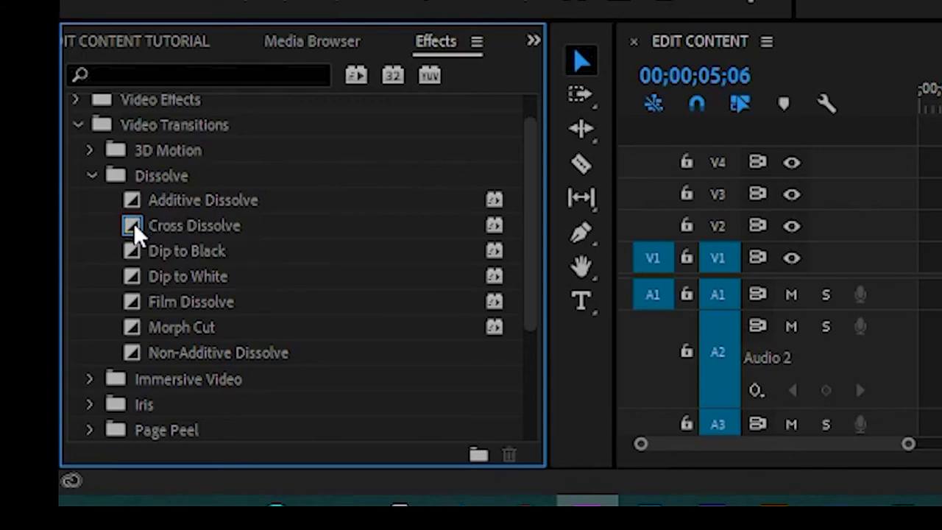
# Step: Apply Cross Dissolve to the cut between the flag and rice-field clips
pyautogui.click(133, 222)
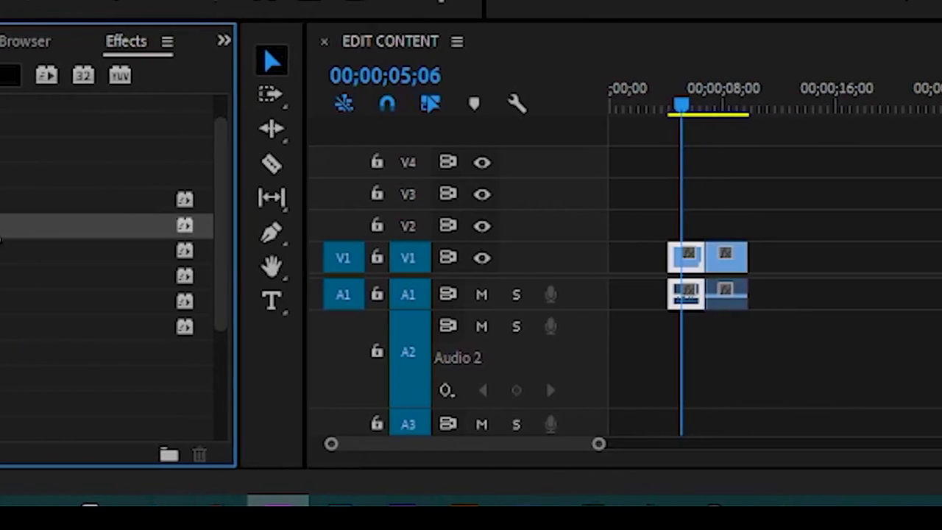
pyautogui.moveTo(428, 280); pyautogui.dragTo(484, 272)
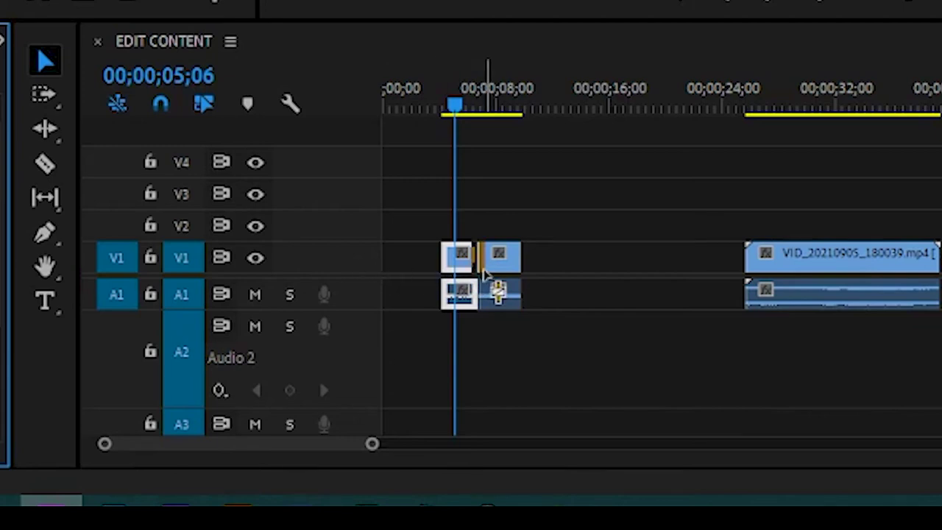
pyautogui.moveTo(484, 272); pyautogui.dragTo(483, 266)
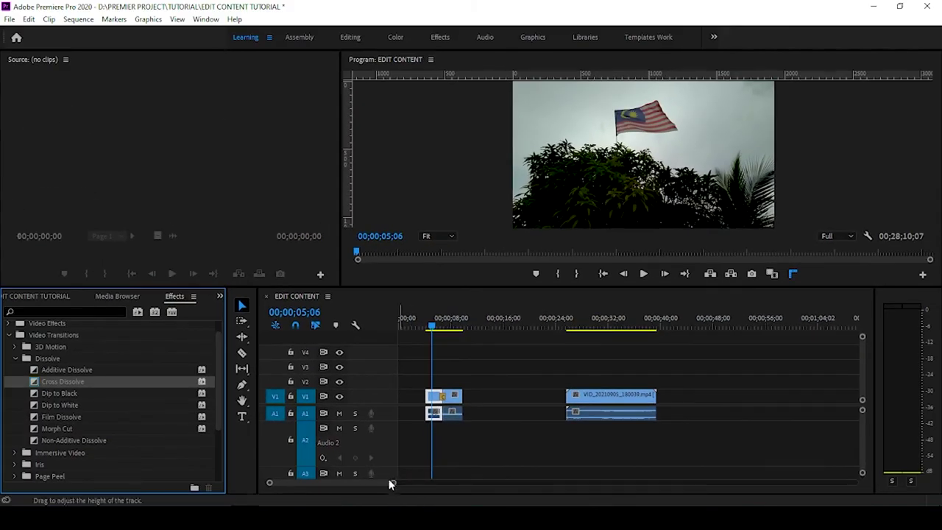
# Step: Zoom the timeline in, play across the Cross Dissolve to preview it, then zoom back out
pyautogui.click(390, 482)
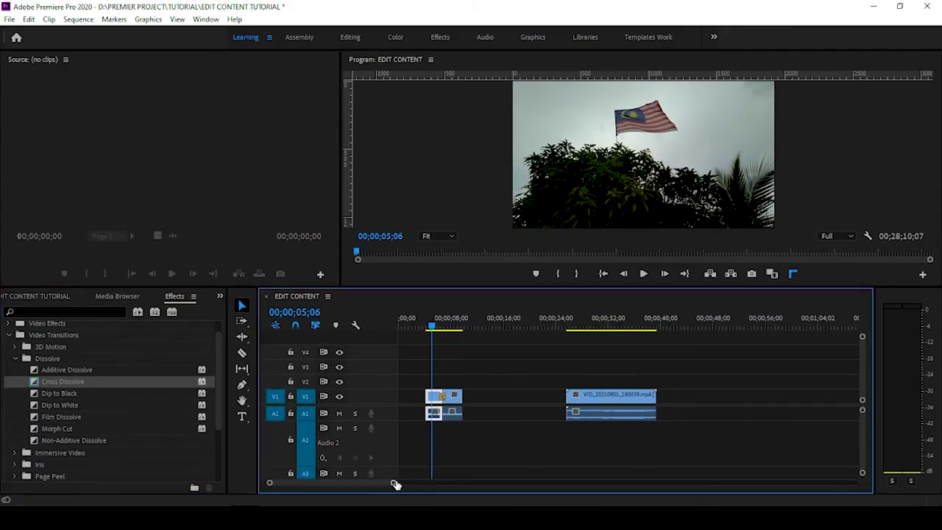
pyautogui.moveTo(392, 484); pyautogui.dragTo(334, 483)
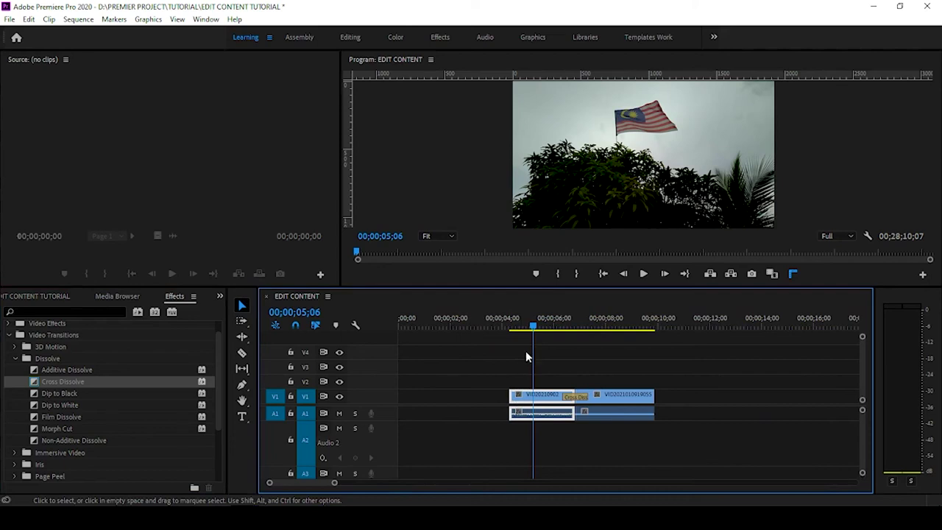
pyautogui.moveTo(532, 330)
pyautogui.mouseDown()
pyautogui.moveTo(608, 348)
pyautogui.moveTo(551, 357)
pyautogui.mouseUp()
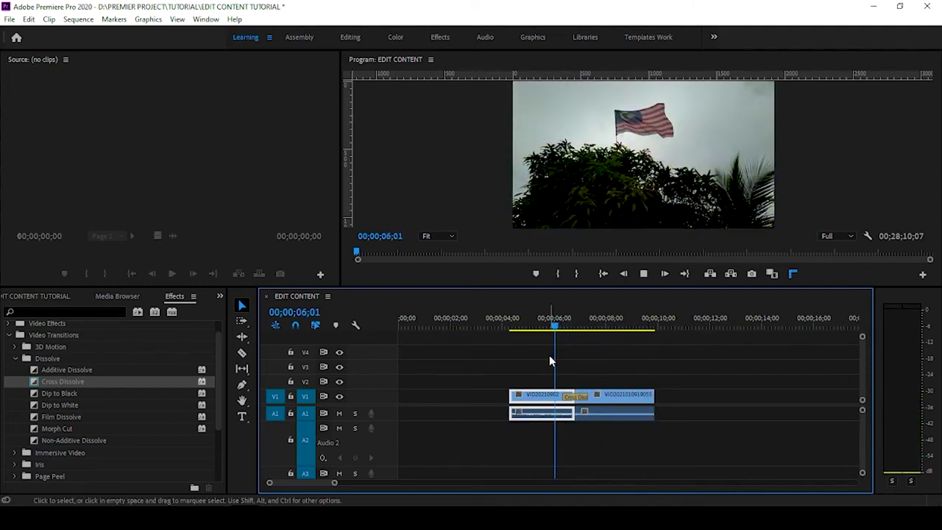
pyautogui.press('space')
pyautogui.press('space')
pyautogui.moveTo(603, 335); pyautogui.dragTo(564, 338)
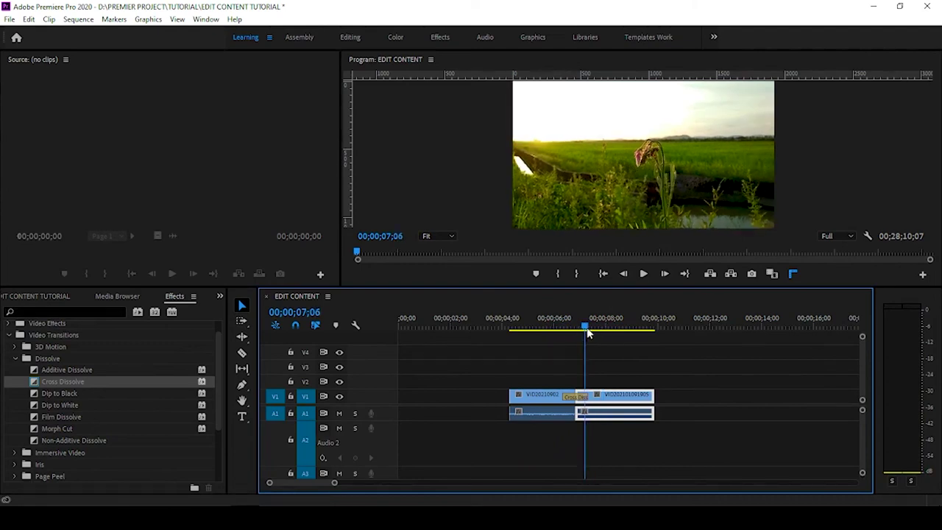
pyautogui.press('space')
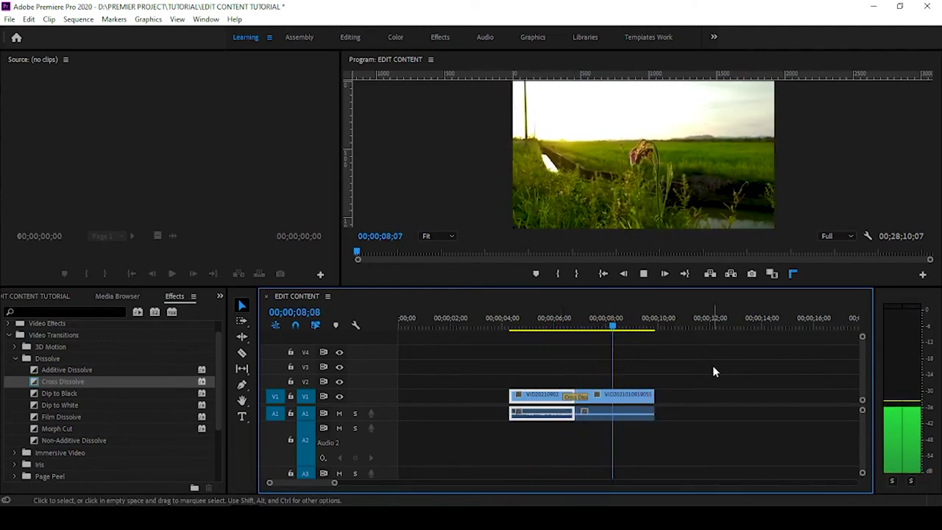
pyautogui.press('space')
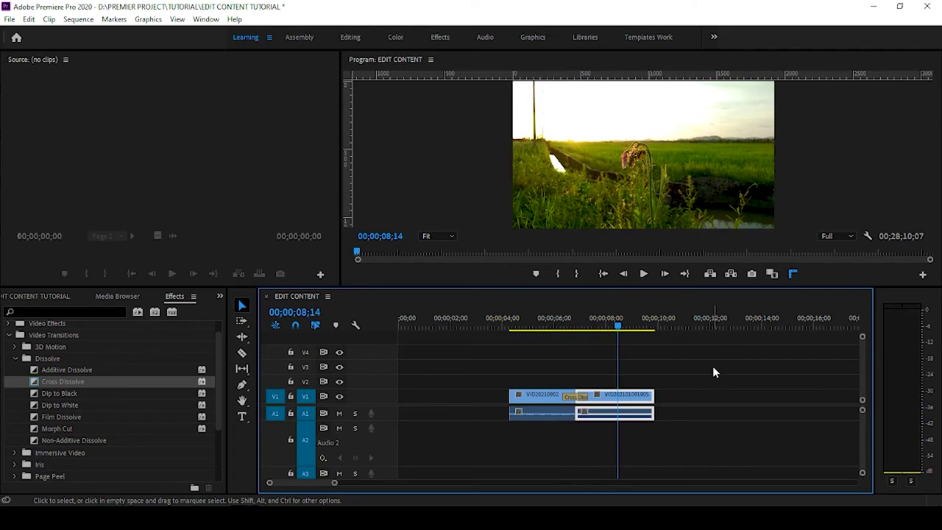
pyautogui.press('-')
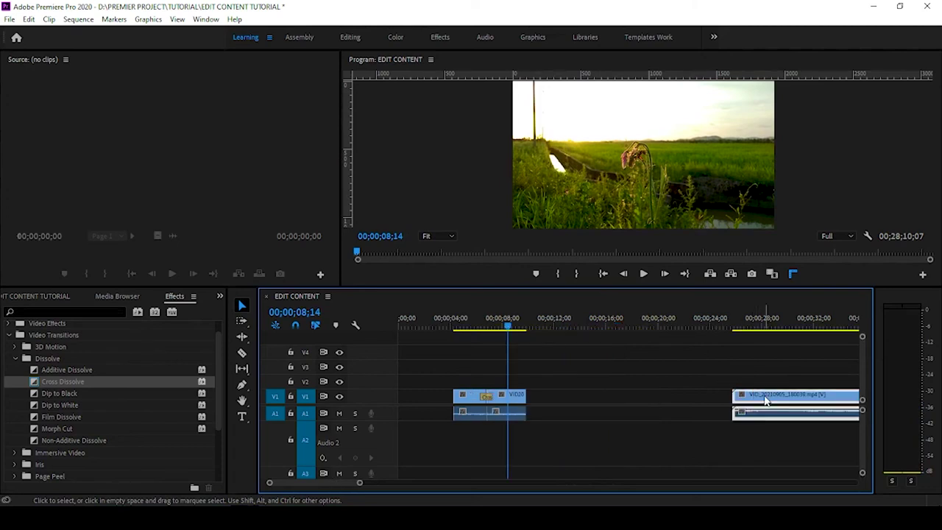
# Step: Move the third clip left against the rice-field clip and trim its end much shorter
pyautogui.moveTo(764, 395); pyautogui.dragTo(582, 390)
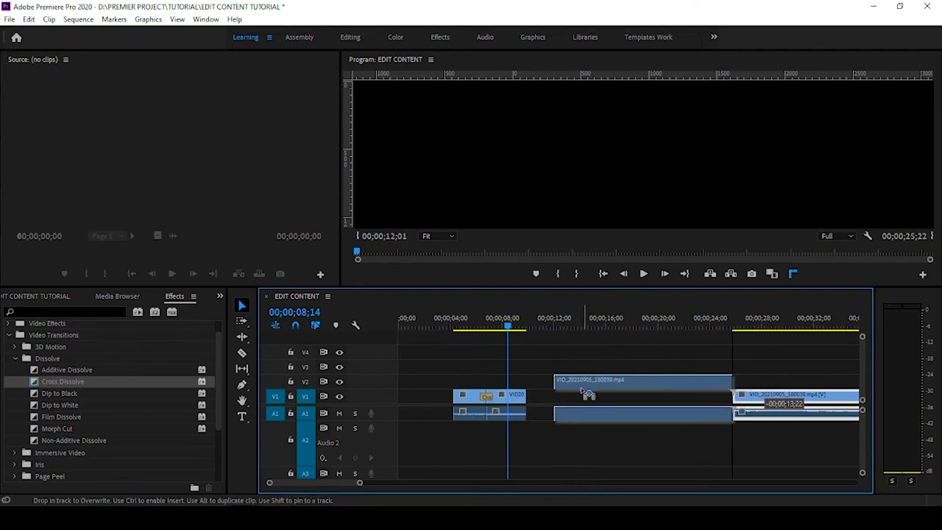
pyautogui.moveTo(589, 394)
pyautogui.mouseDown()
pyautogui.moveTo(544, 394)
pyautogui.moveTo(582, 404)
pyautogui.mouseUp()
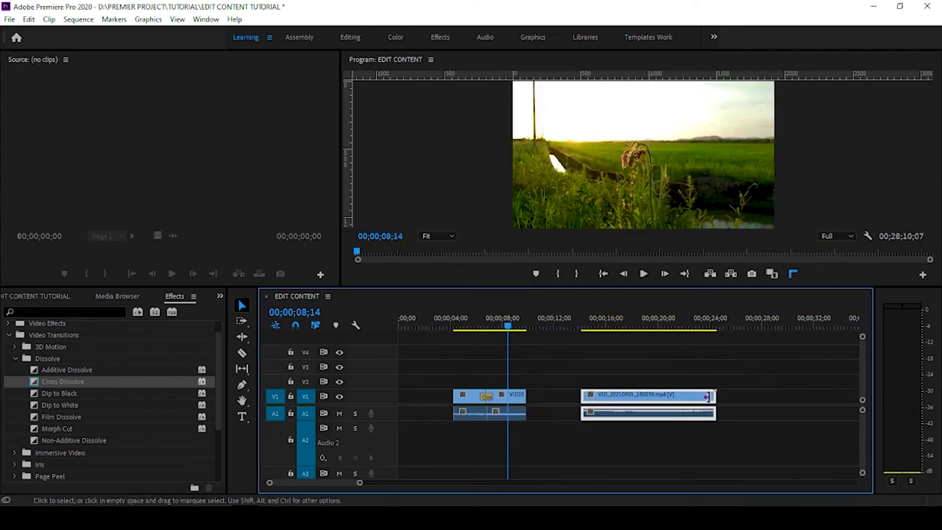
pyautogui.moveTo(711, 404); pyautogui.dragTo(560, 398)
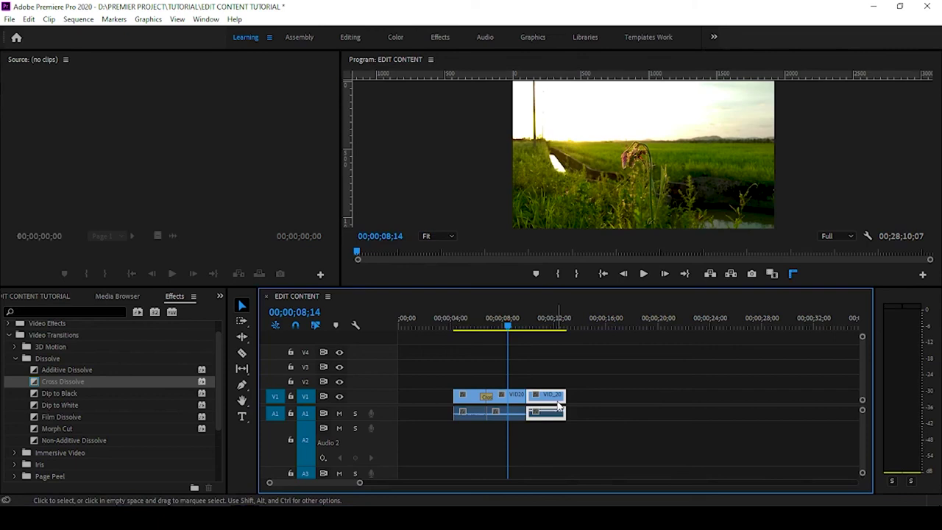
pyautogui.click(84, 383)
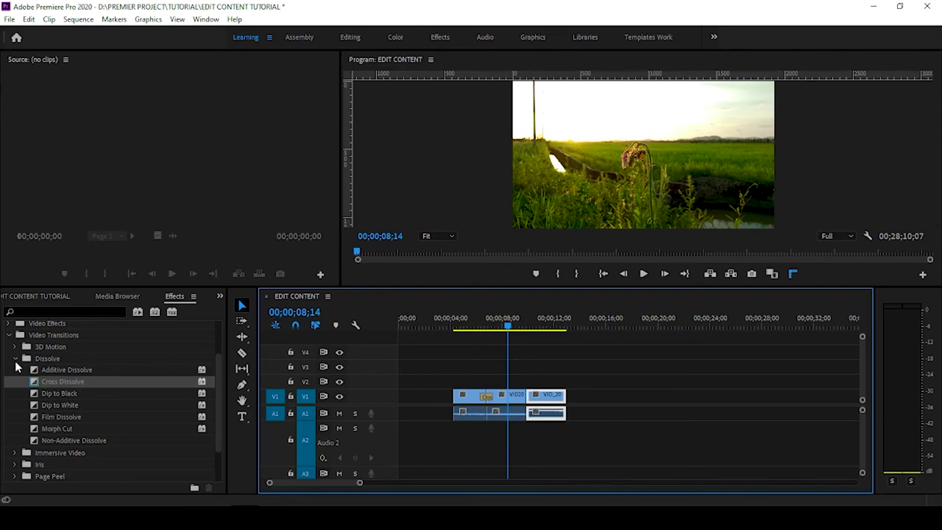
# Step: Drop the Page Peel transition onto the cut between the rice-field and third clips
pyautogui.click(16, 359)
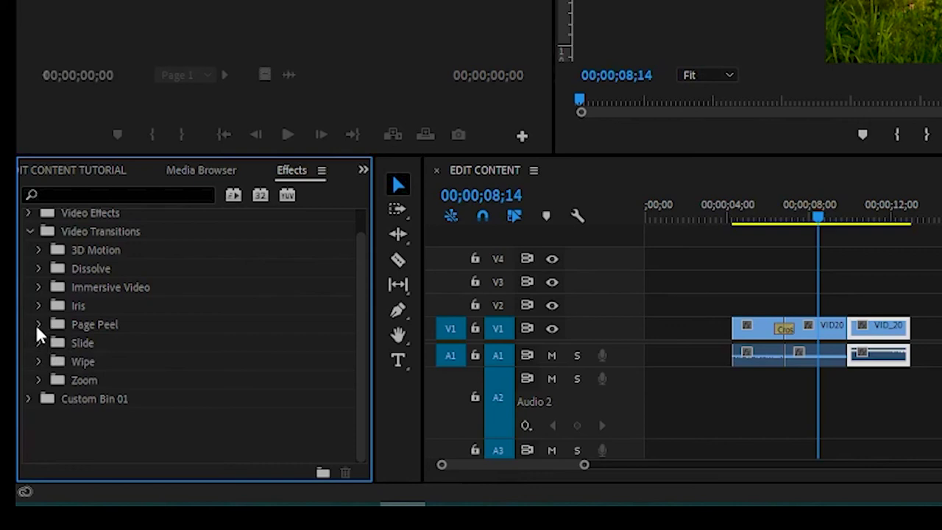
pyautogui.click(39, 325)
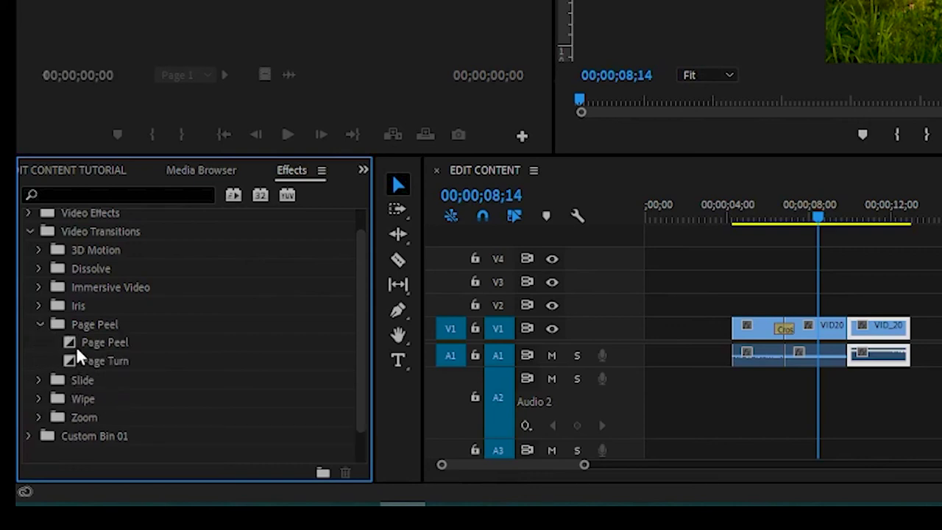
pyautogui.moveTo(69, 342); pyautogui.dragTo(558, 366)
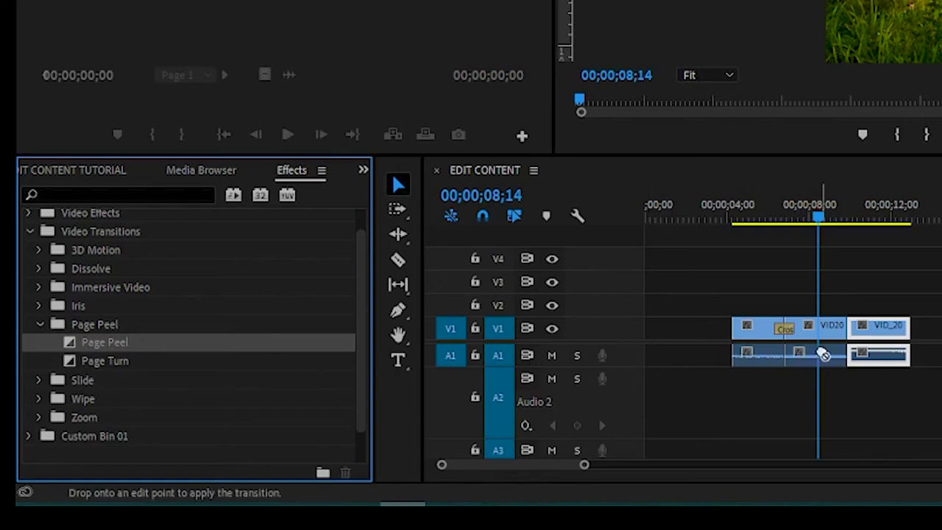
pyautogui.moveTo(557, 366)
pyautogui.mouseDown()
pyautogui.moveTo(858, 349)
pyautogui.moveTo(855, 332)
pyautogui.mouseUp()
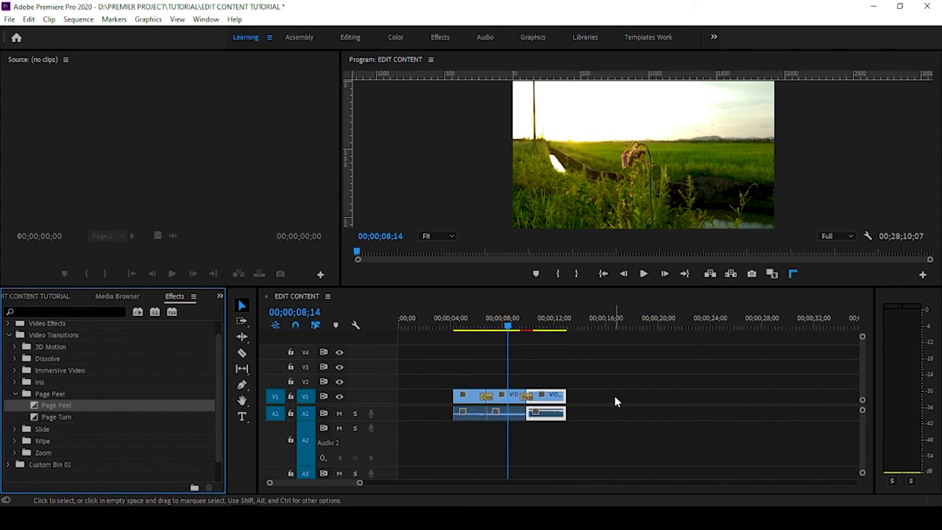
pyautogui.press('space')
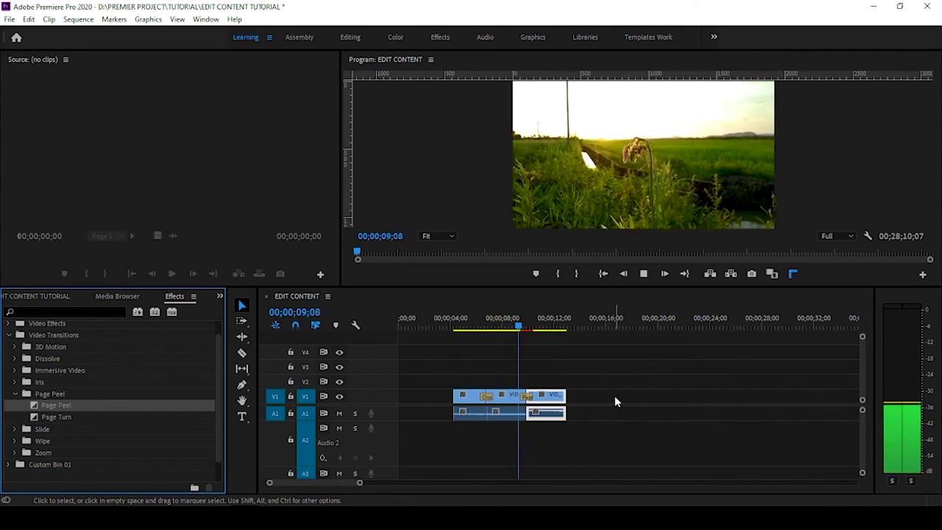
pyautogui.press('space')
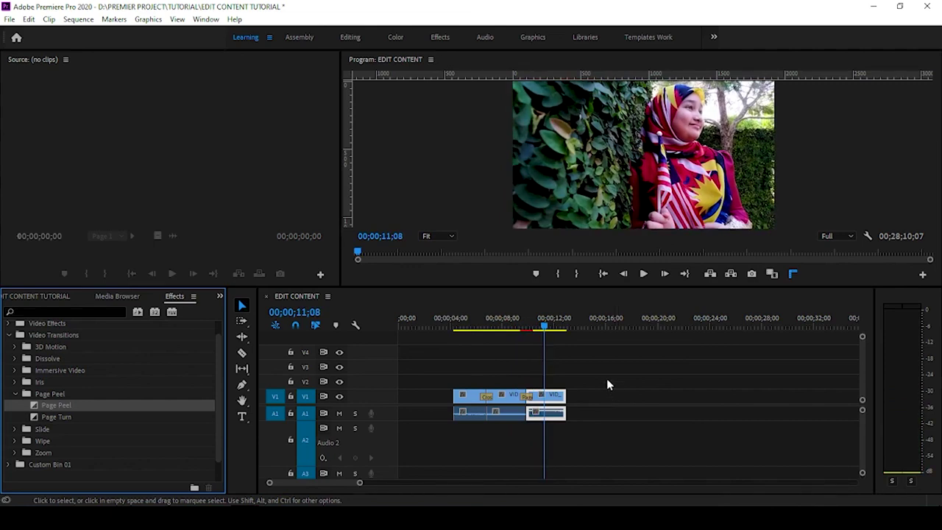
pyautogui.moveTo(543, 326); pyautogui.dragTo(480, 338)
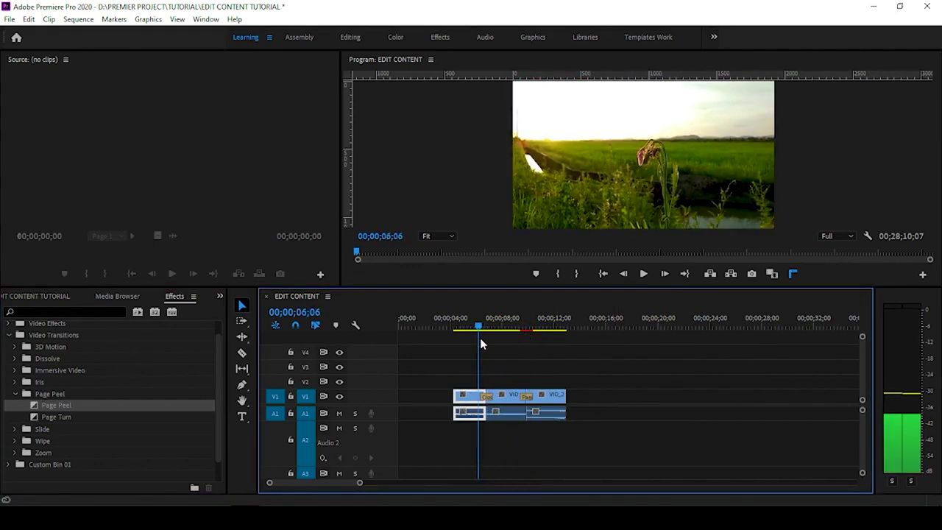
pyautogui.press('space')
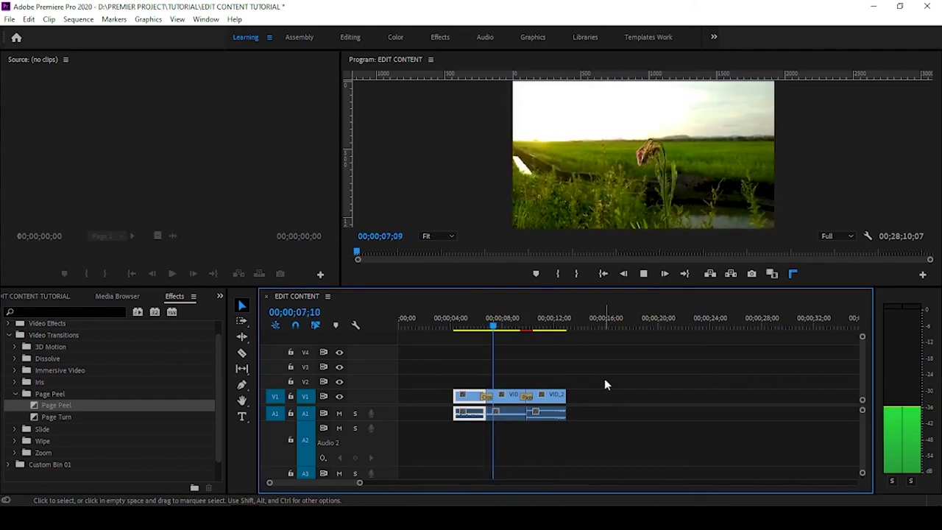
pyautogui.press('space')
pyautogui.click(519, 328)
pyautogui.press('space')
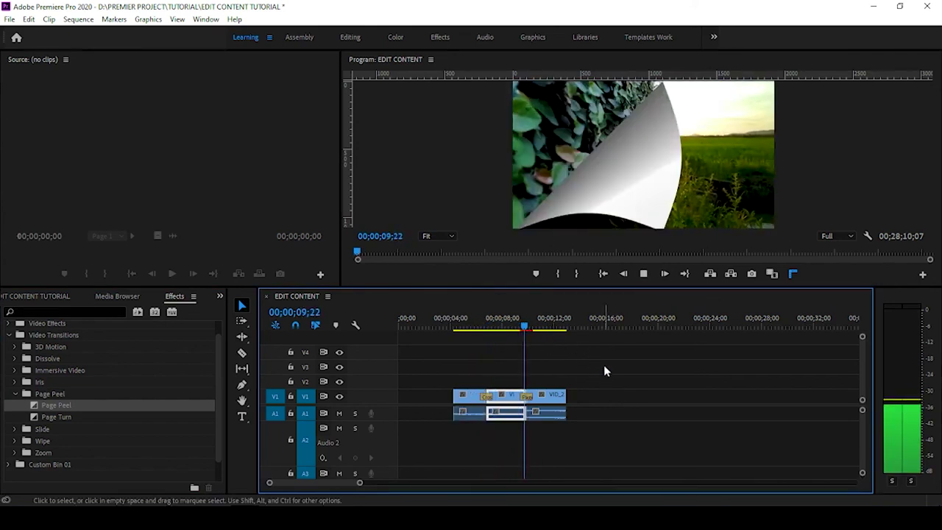